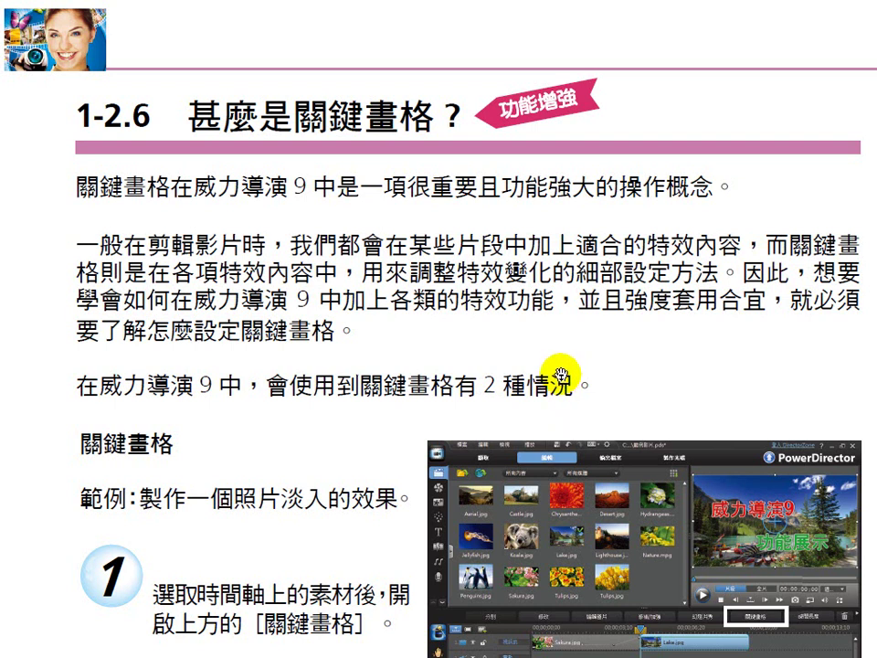
Step: Switch to PowerDirector and add an opacity (不透明度) keyframe at the start of the Nature.mpg clip
key("alt+Tab")
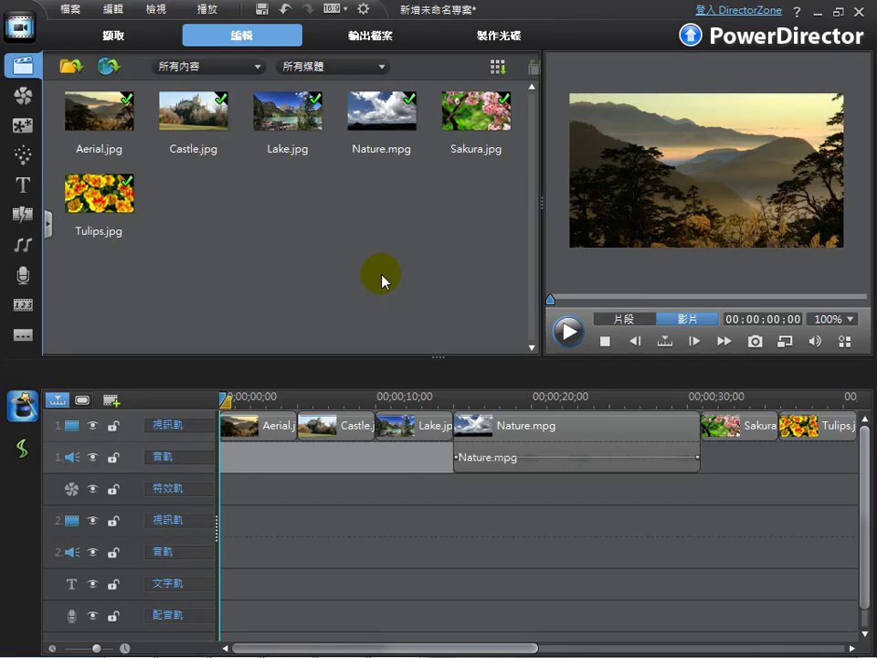
left_click(483, 436)
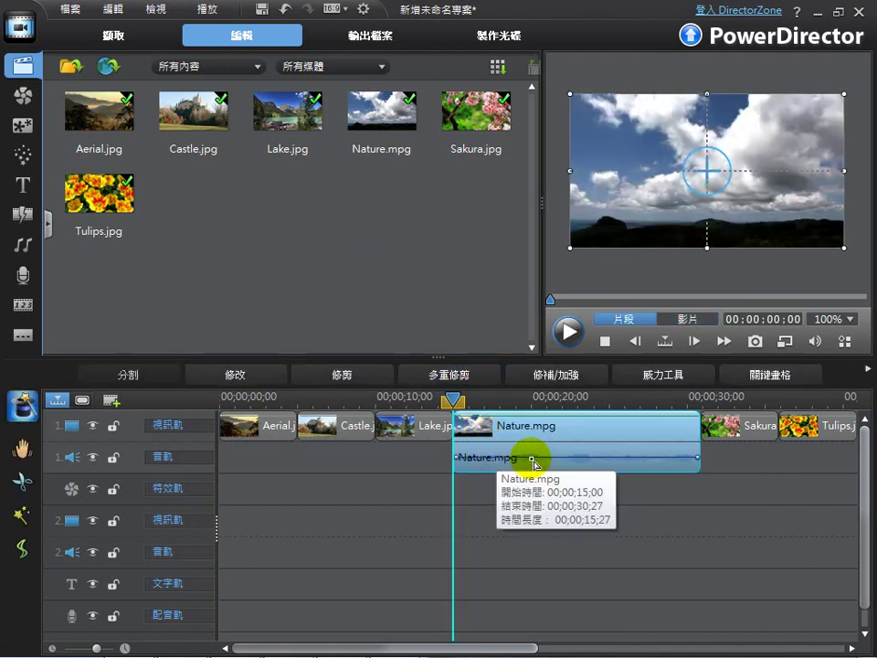
left_click(744, 384)
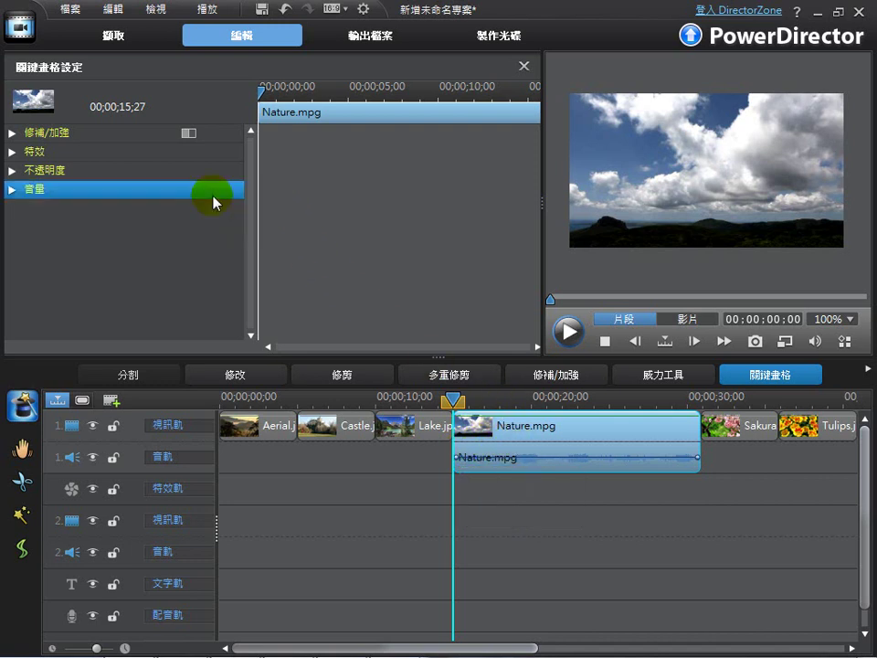
left_click(27, 172)
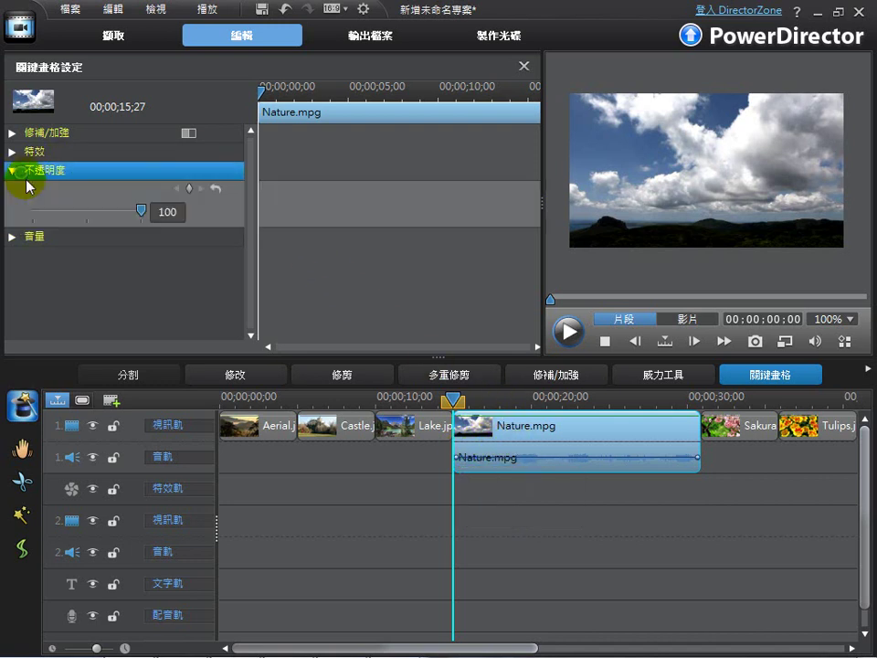
left_click(191, 190)
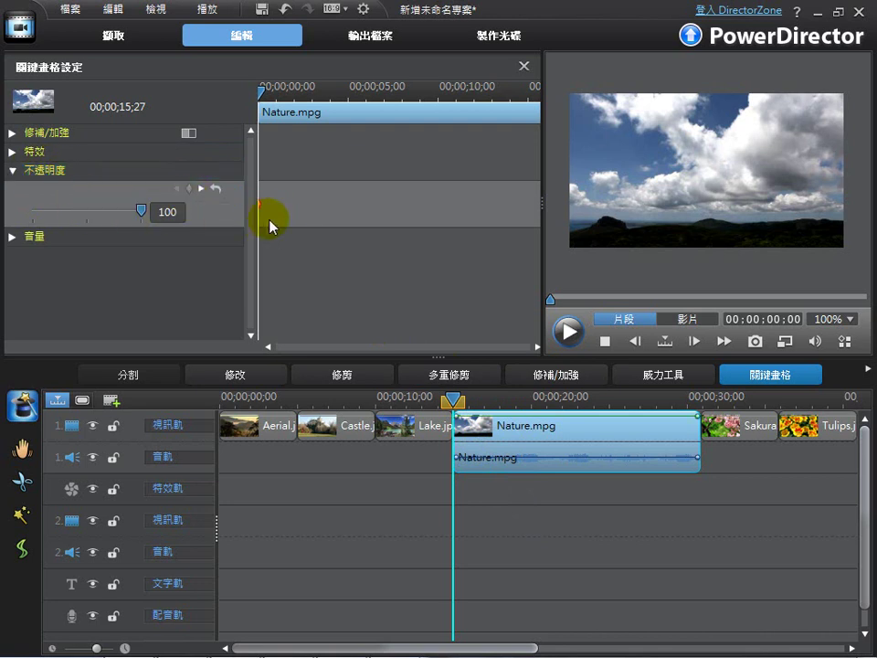
Step: Build a fade-in on Nature.mpg with an opacity keyframe at 00;00;02;12 and opacity 0 at the clip start, and preview it
left_click(566, 333)
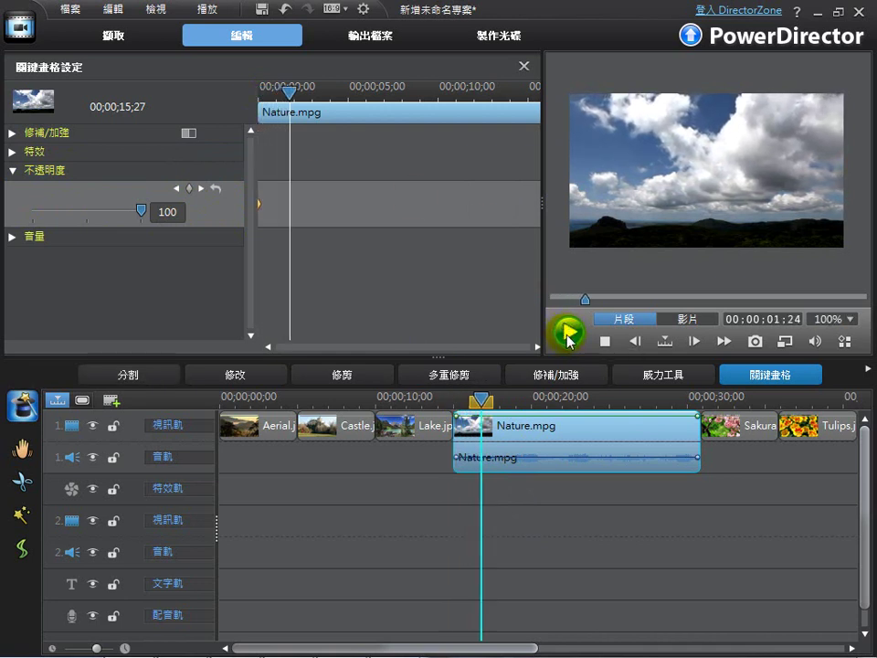
left_click(568, 340)
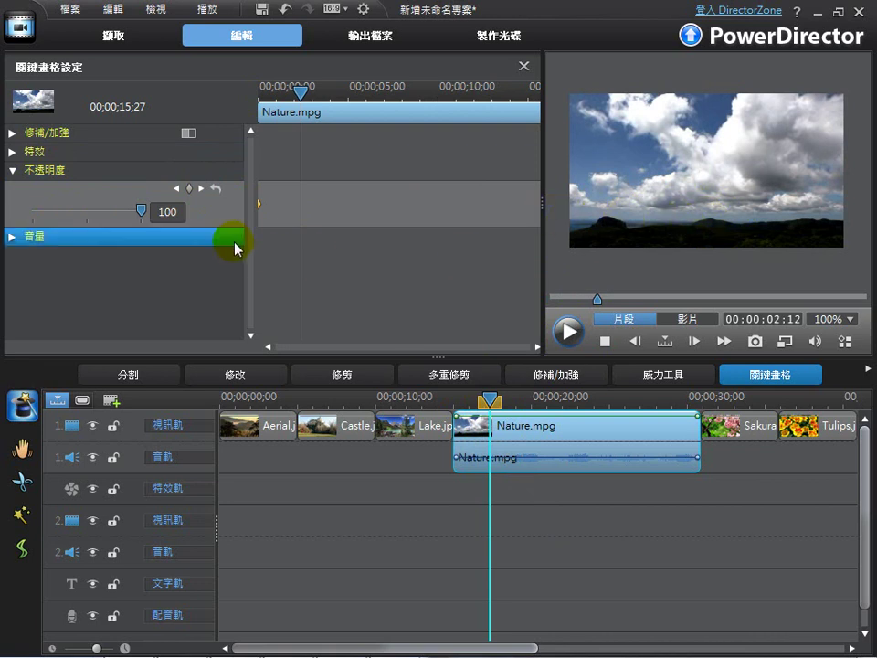
left_click(191, 190)
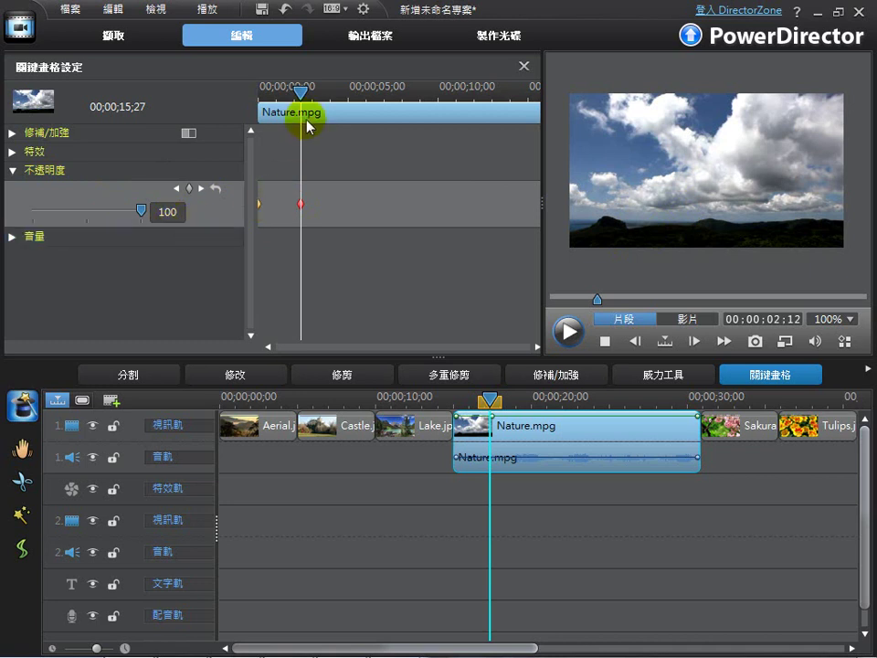
left_click_drag(302, 94, 229, 123)
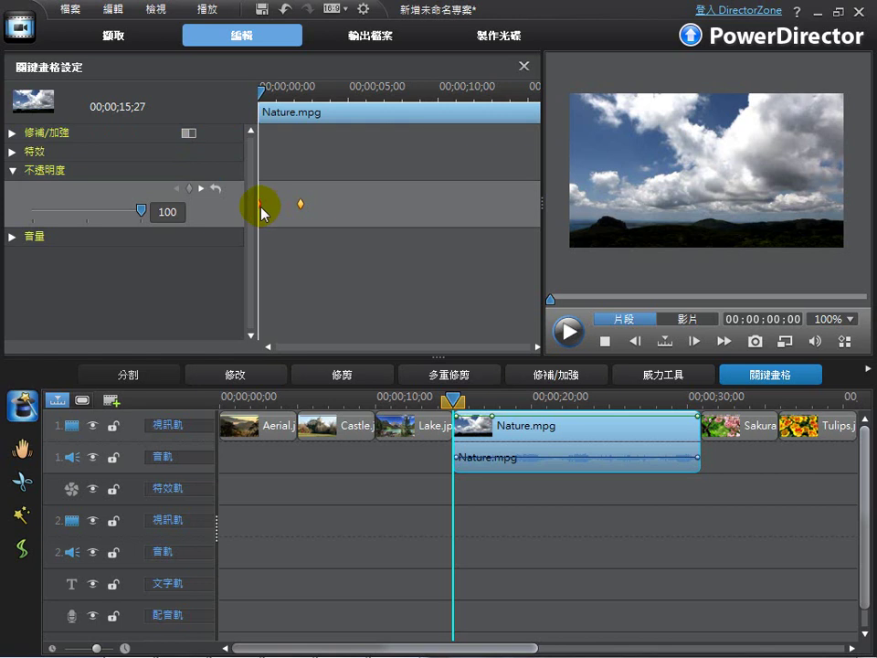
left_click_drag(139, 212, 9, 236)
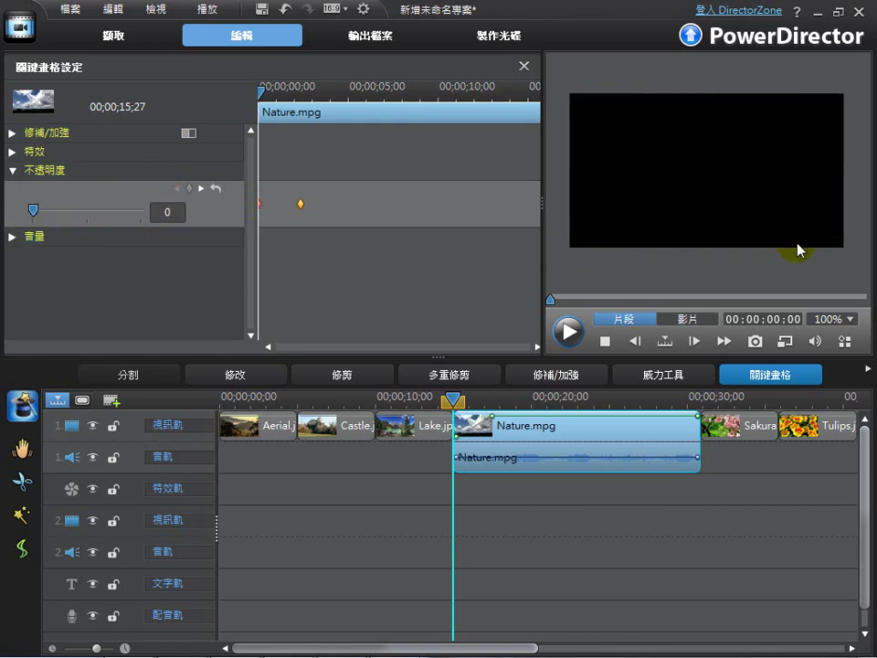
left_click(569, 333)
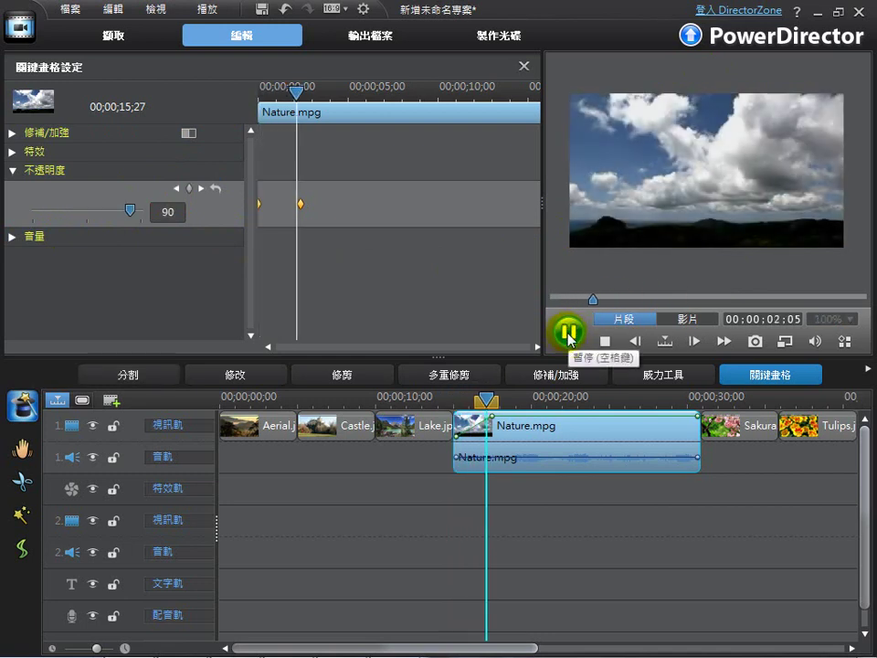
left_click(569, 340)
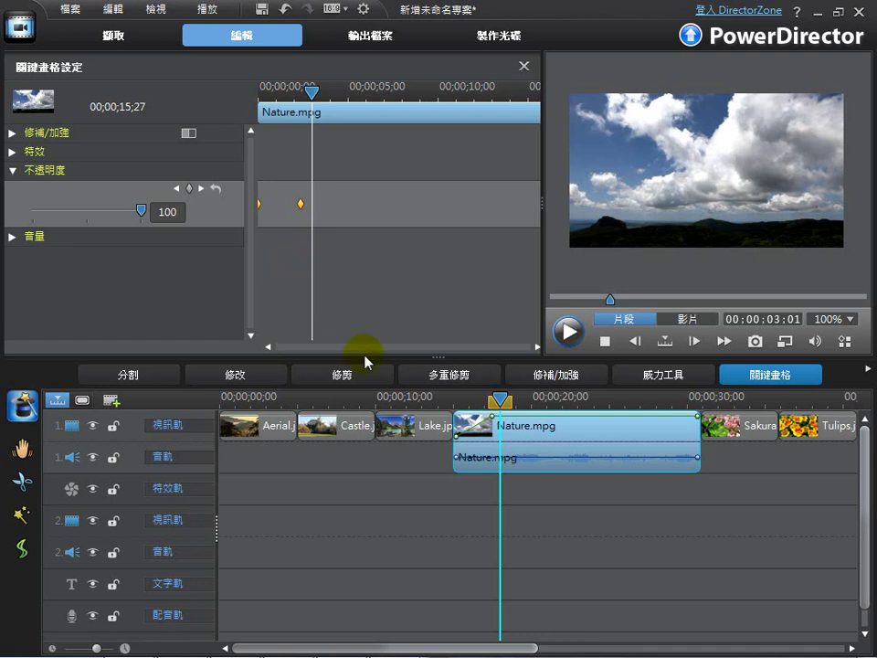
Step: Remove the second opacity keyframe, near 00;00;02;12, from the Nature.mpg clip
left_click(393, 433)
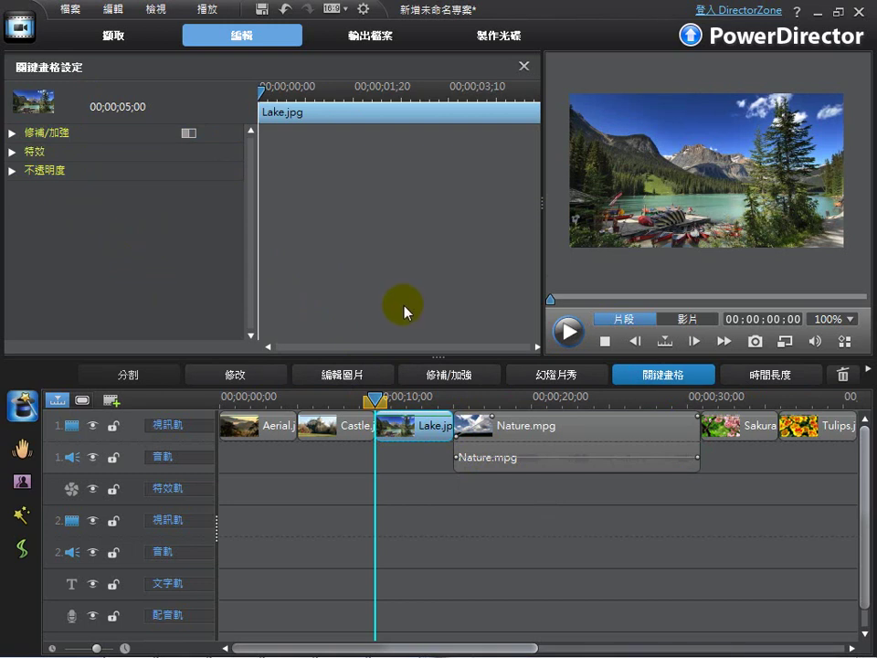
left_click(489, 463)
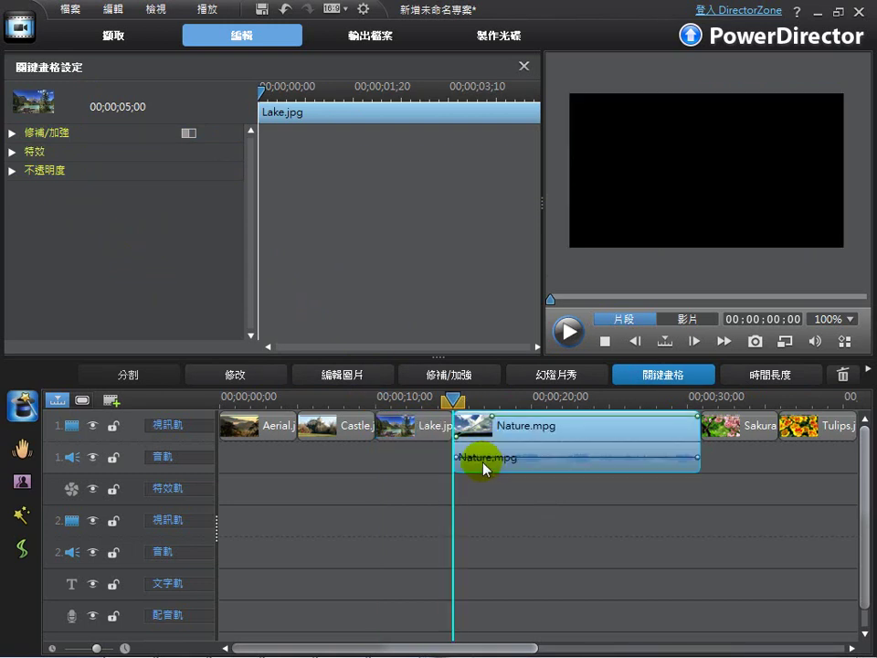
left_click(43, 174)
left_click(301, 205)
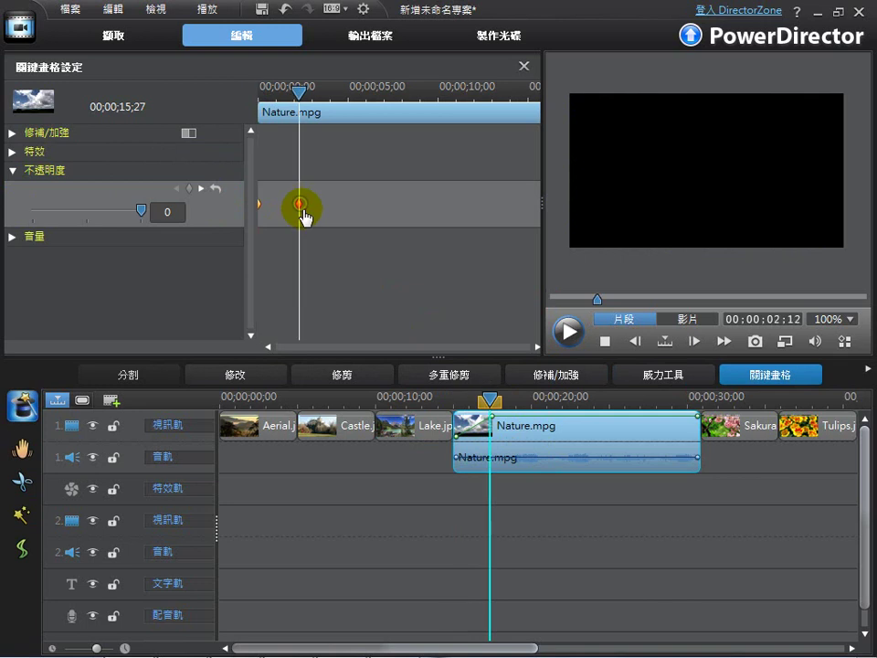
left_click(299, 210)
left_click(302, 208)
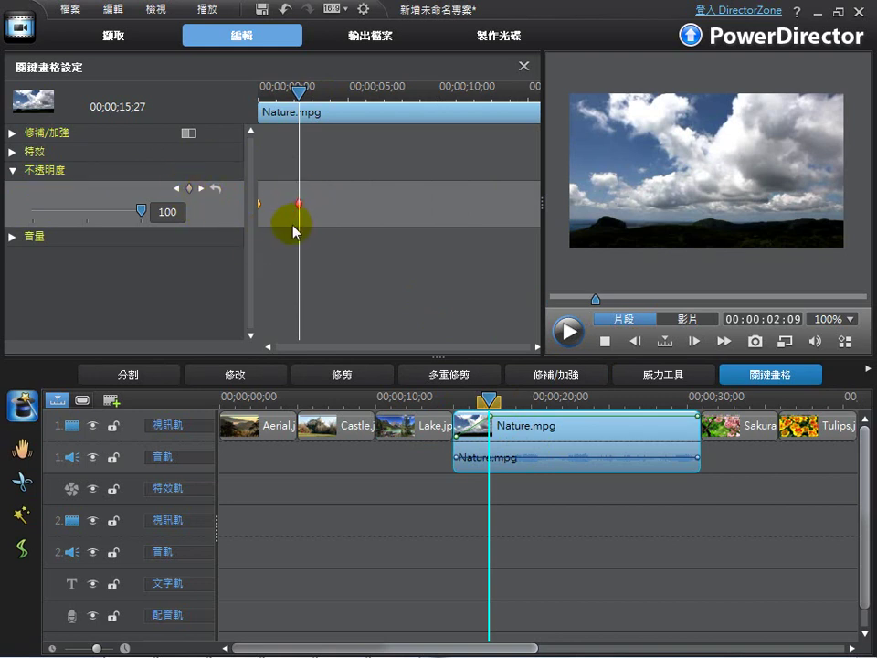
left_click(190, 188)
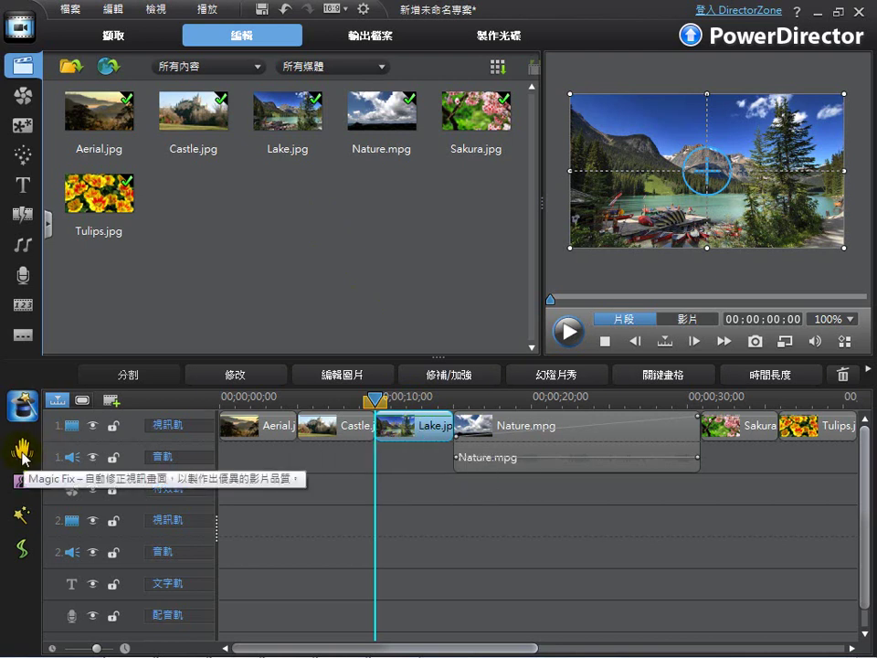
Step: Apply the 平移與縮放 Magic Motion style to Lake.jpg and open it in the Magic Motion designer
left_click(24, 485)
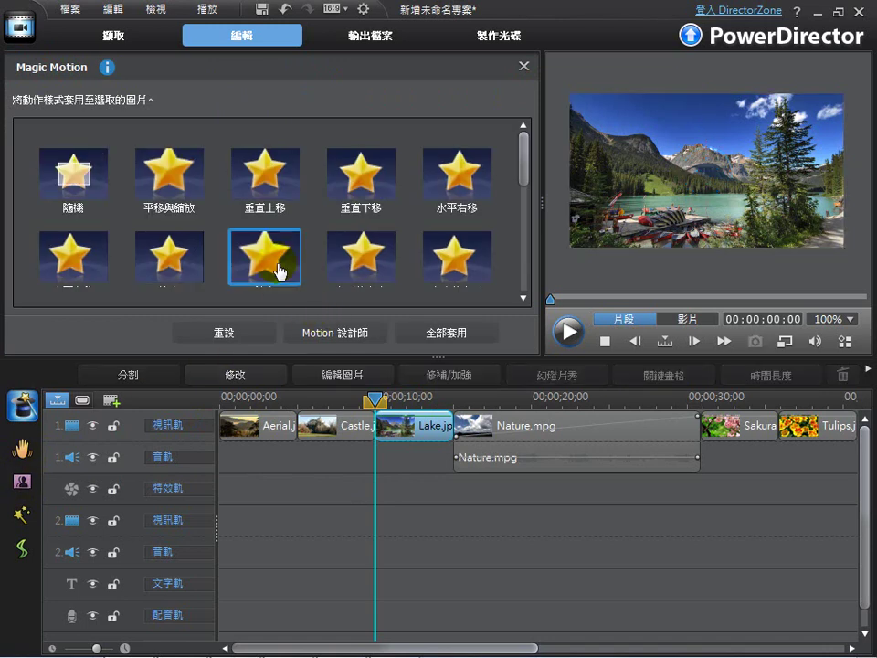
left_click(173, 165)
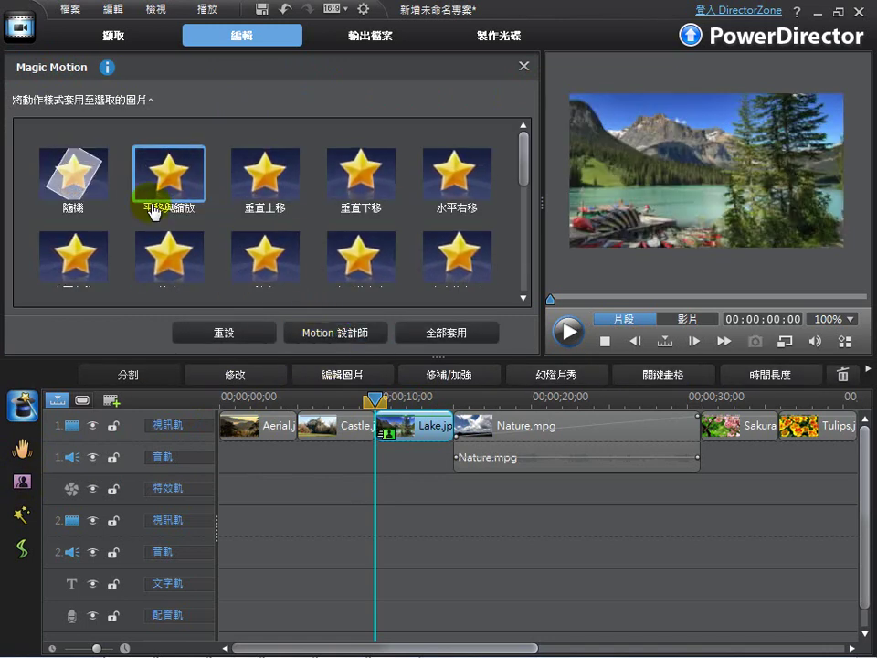
left_click(331, 333)
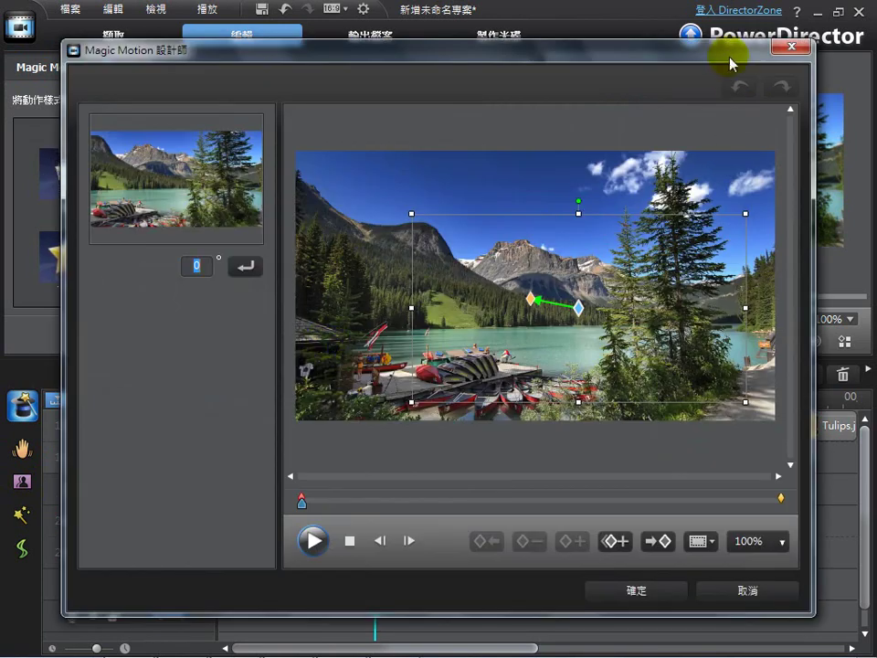
left_click_drag(726, 60, 732, 39)
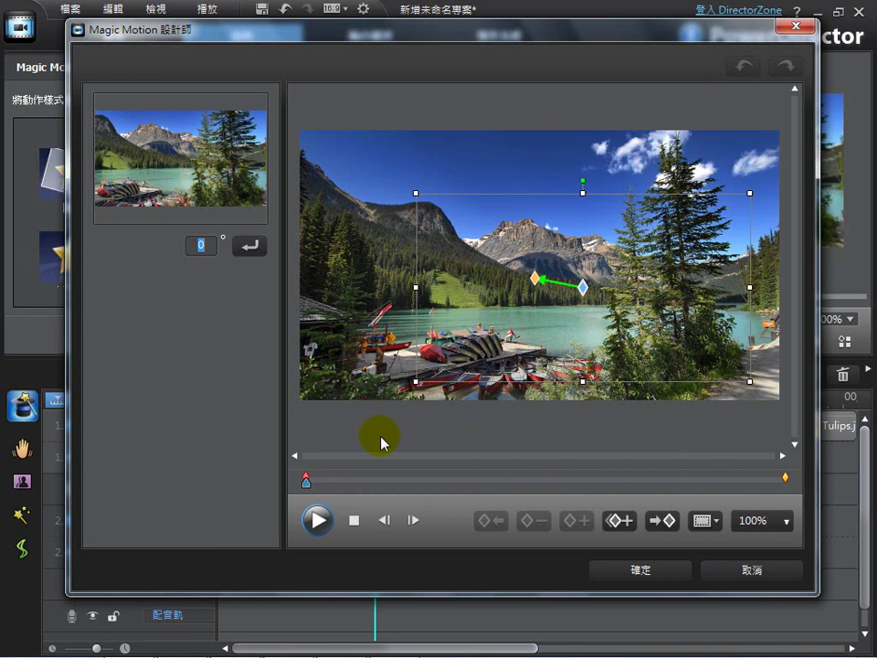
Step: Enlarge and reposition the starting keyframe's focus frame so that it covers the whole lake photo
left_click(305, 479)
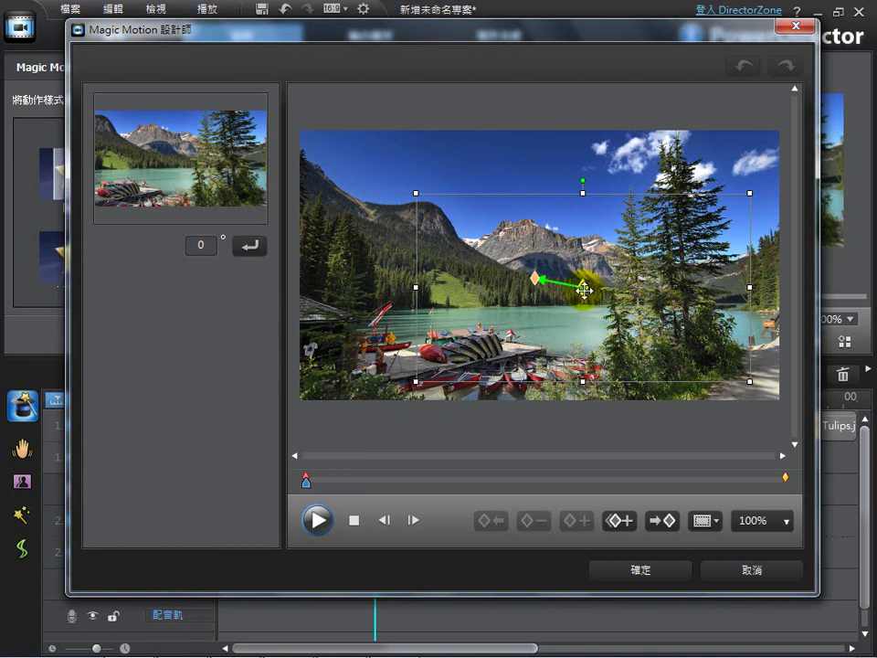
left_click_drag(594, 274, 468, 226)
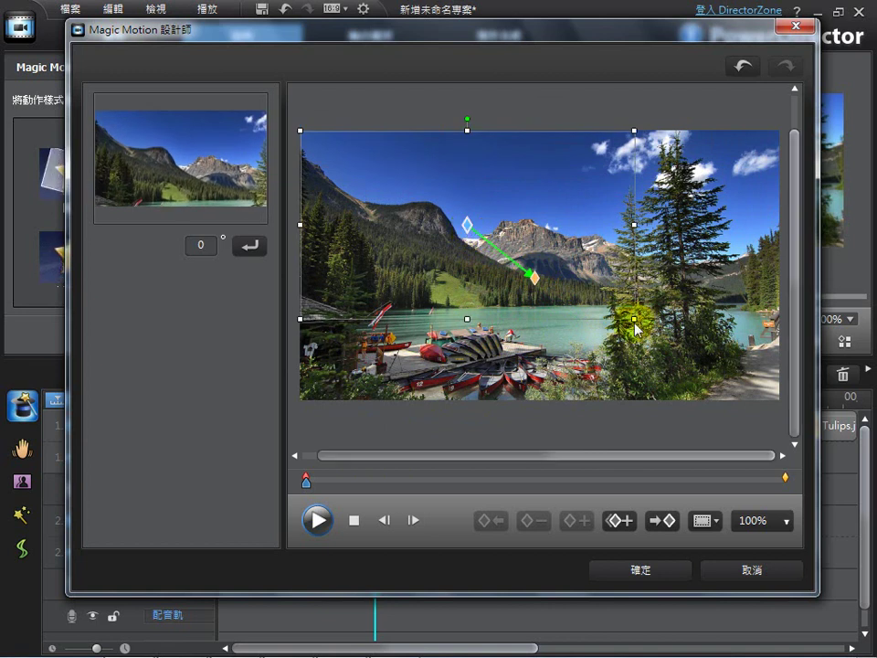
left_click_drag(641, 324, 709, 363)
left_click_drag(468, 226, 538, 267)
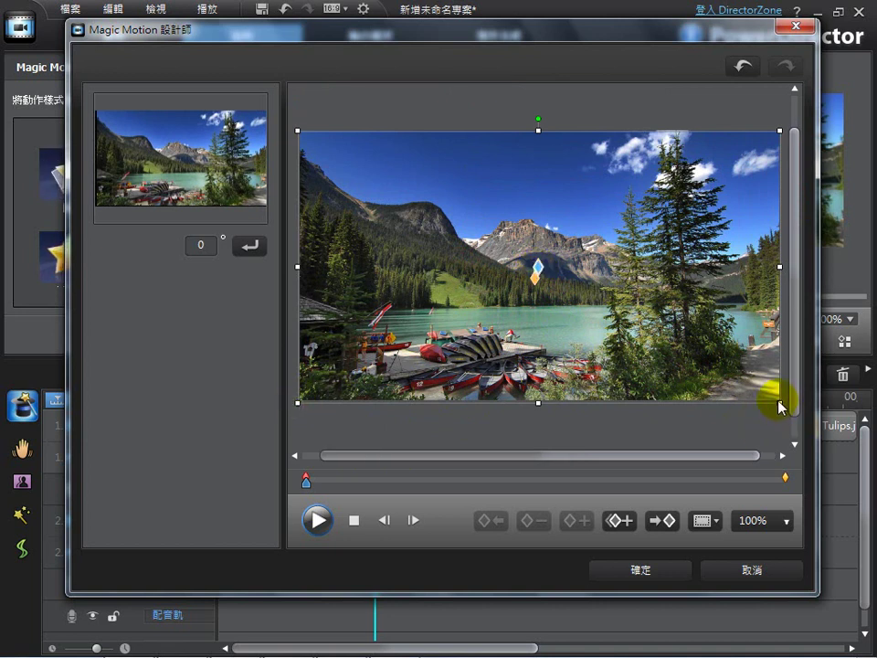
left_click_drag(536, 269, 542, 269)
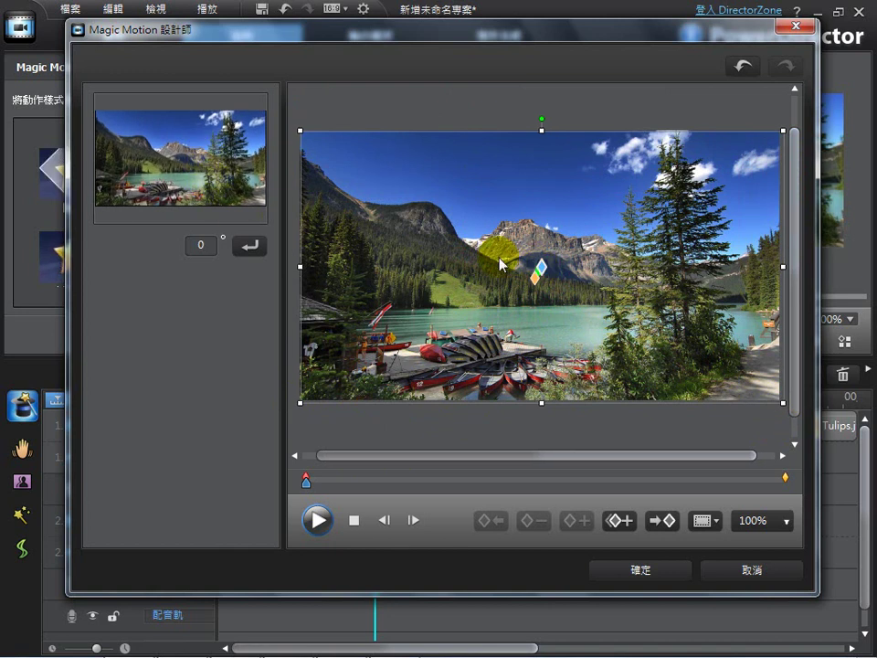
Step: Add a keyframe a little over a quarter of the way through, framing a small area around the left mountain ridge
left_click(441, 479)
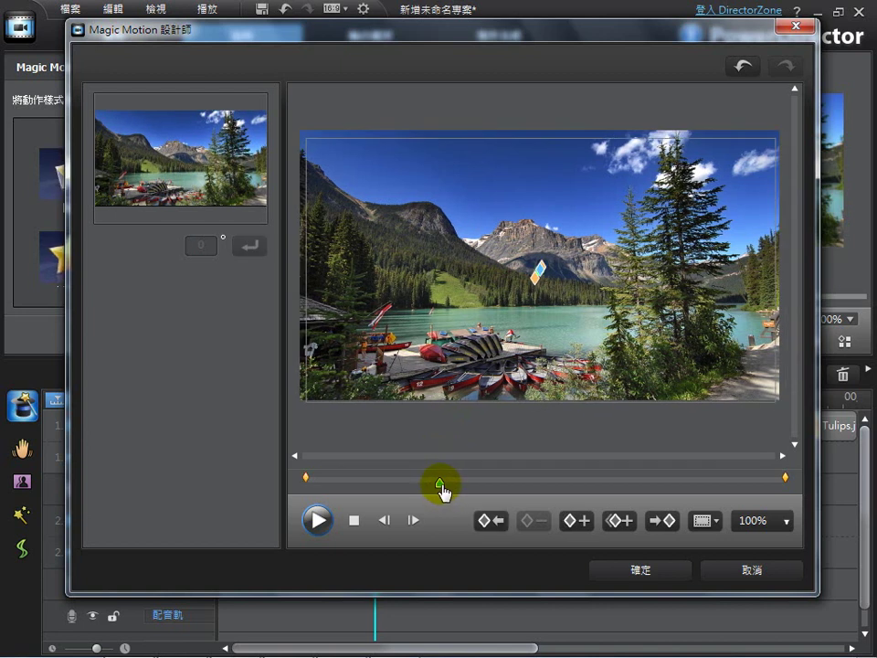
left_click(581, 523)
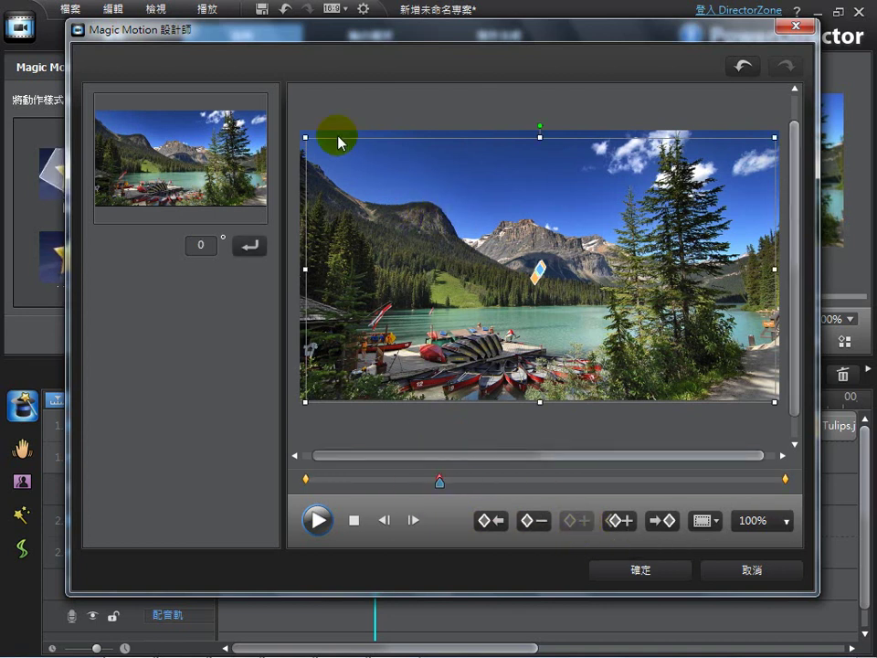
left_click_drag(306, 137, 446, 217)
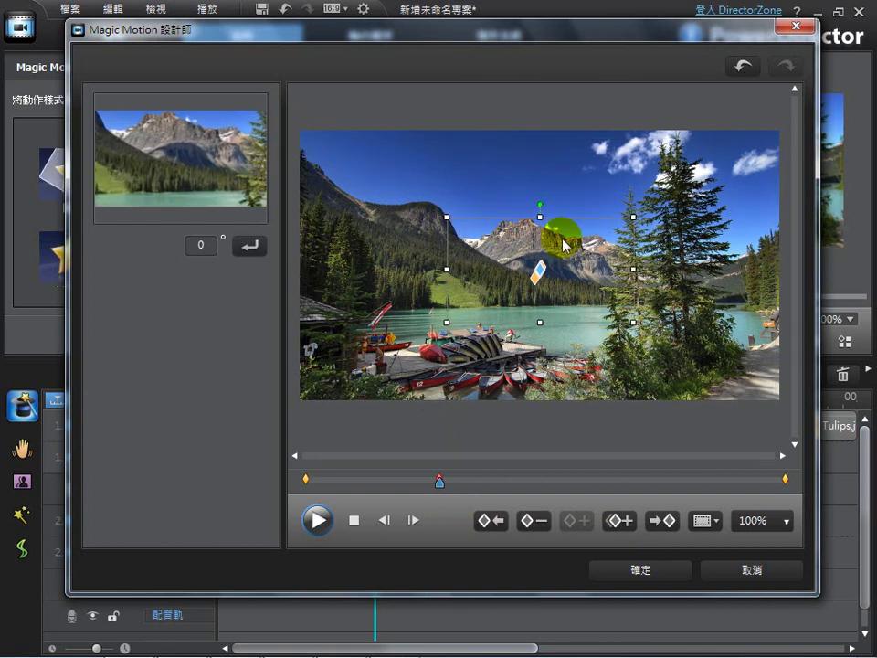
left_click_drag(540, 271, 430, 211)
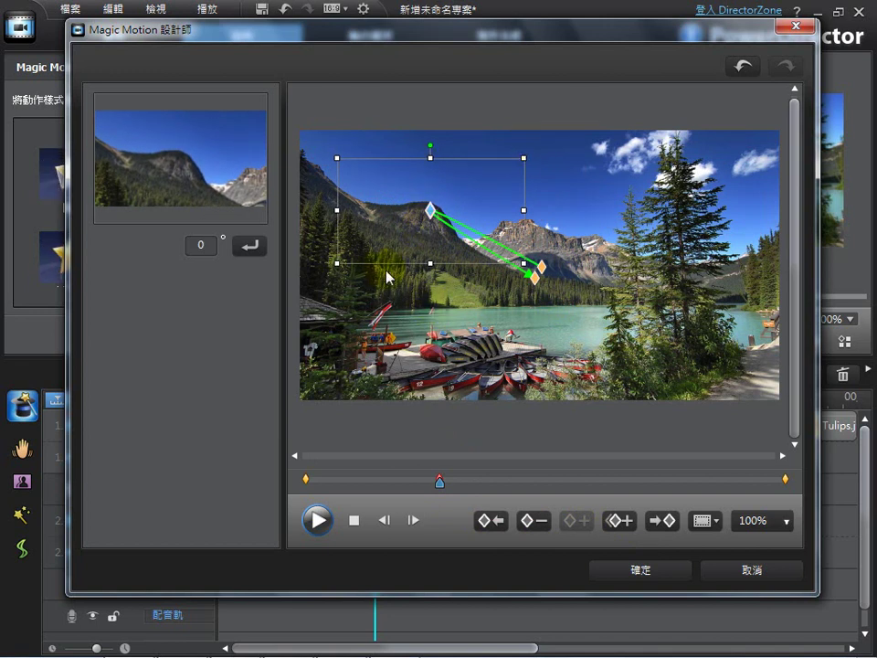
Step: Add a keyframe about two thirds through the motion, with a small focus frame around the canoes on the dock
left_click(613, 481)
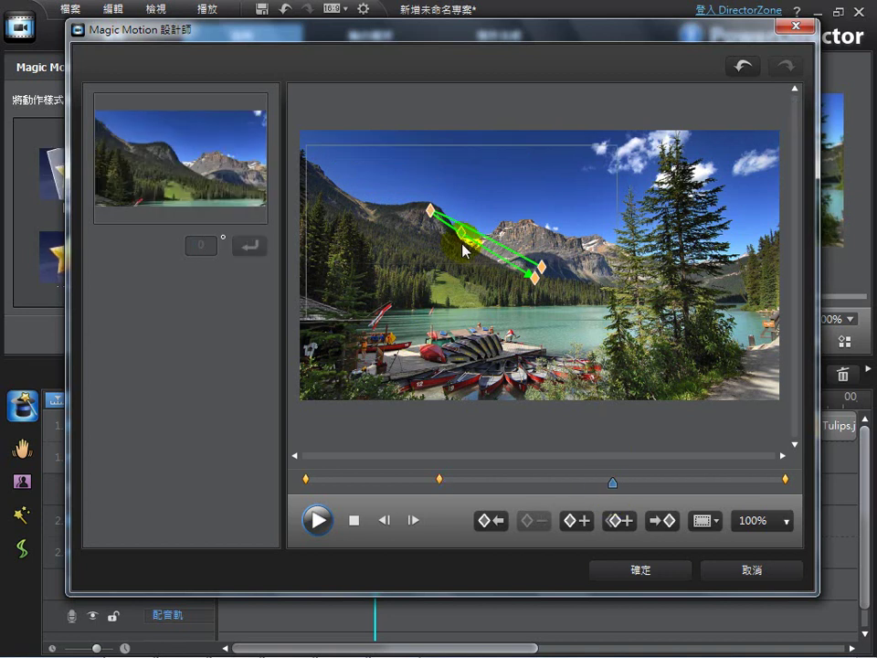
left_click(573, 521)
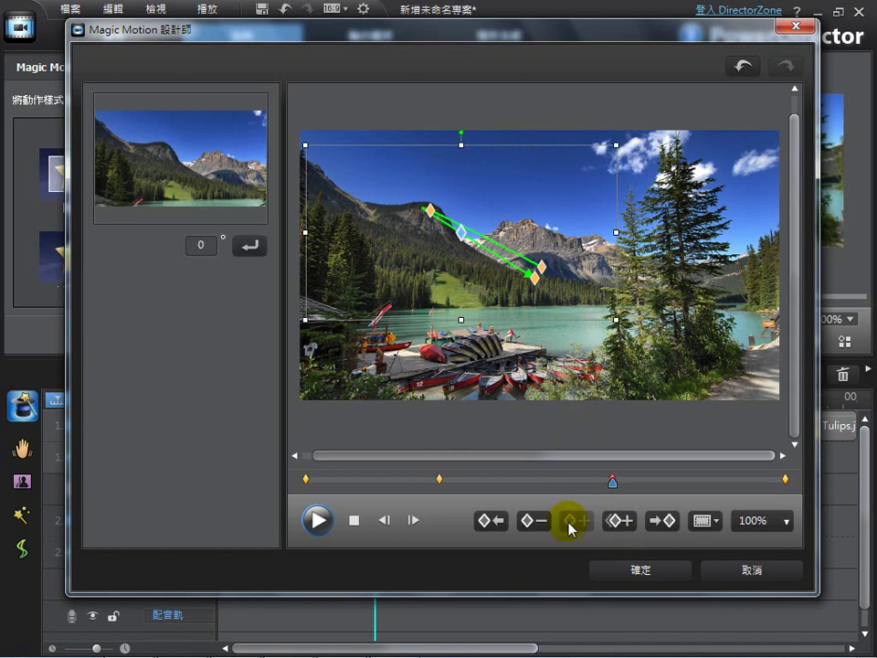
left_click_drag(462, 232, 479, 348)
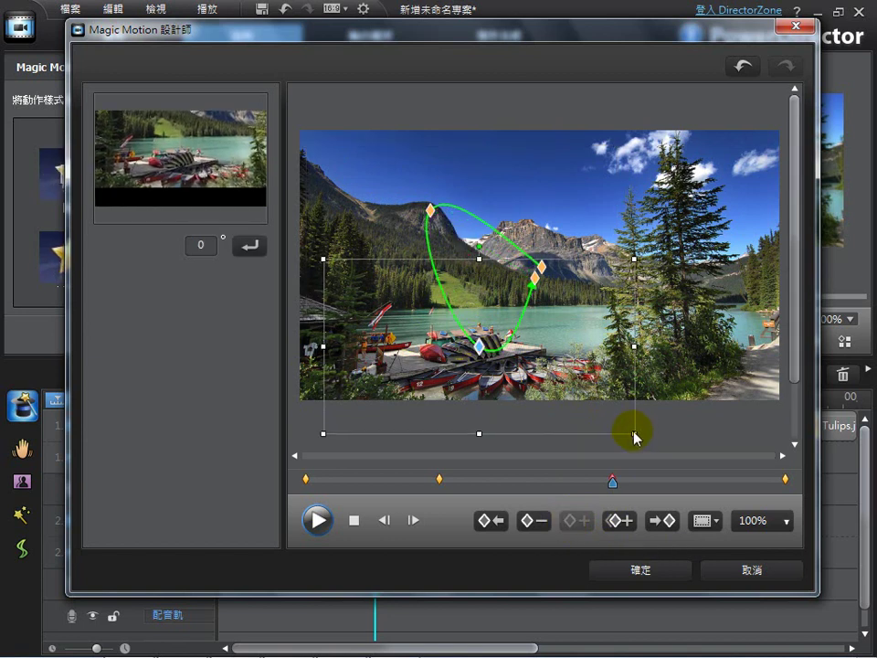
left_click(627, 268)
left_click_drag(634, 259, 549, 302)
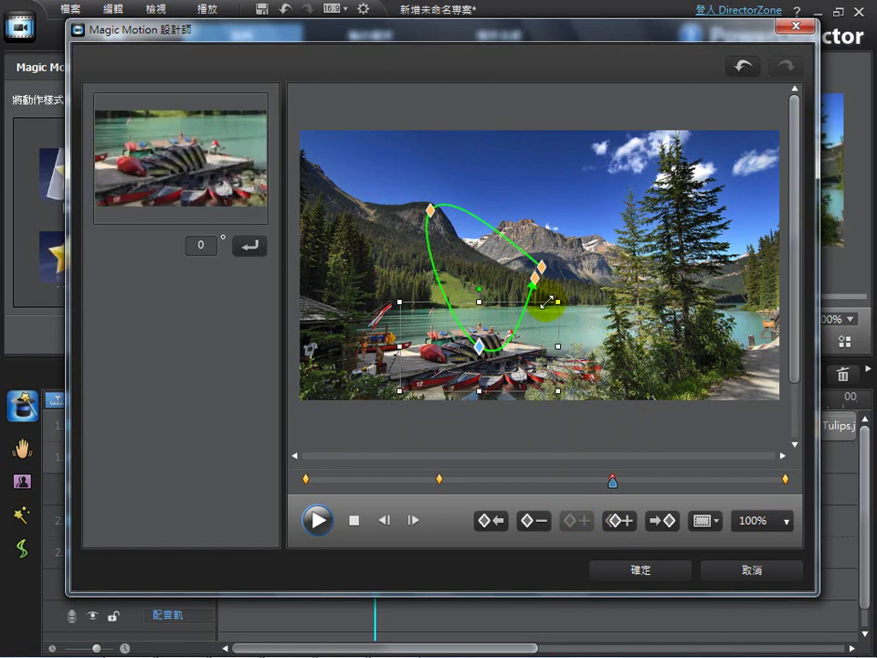
Step: Enlarge and centre the ending keyframe's focus frame to cover the whole photo, and preview the motion
left_click(785, 479)
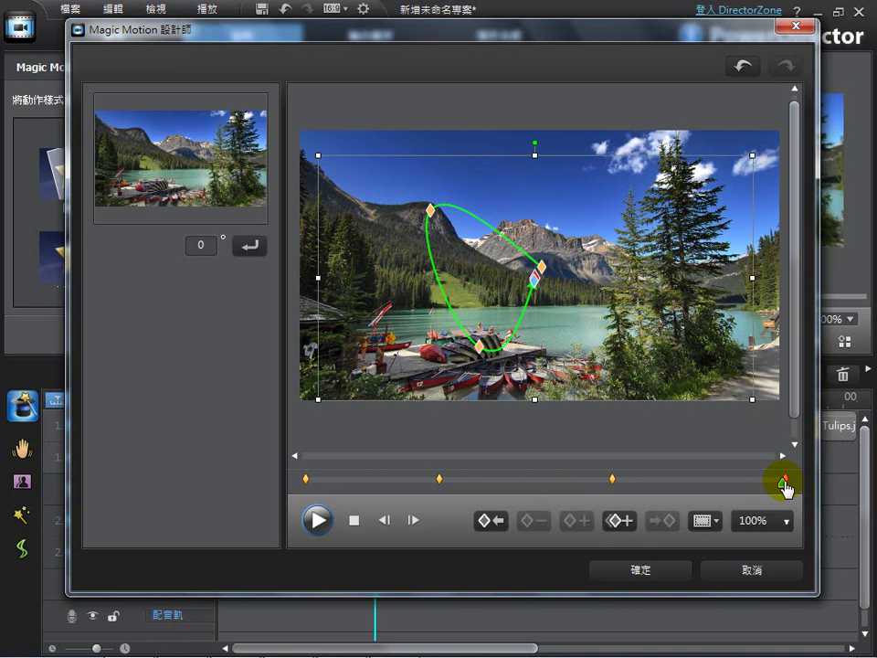
left_click(537, 284)
left_click_drag(532, 283, 517, 252)
left_click_drag(734, 374, 755, 387)
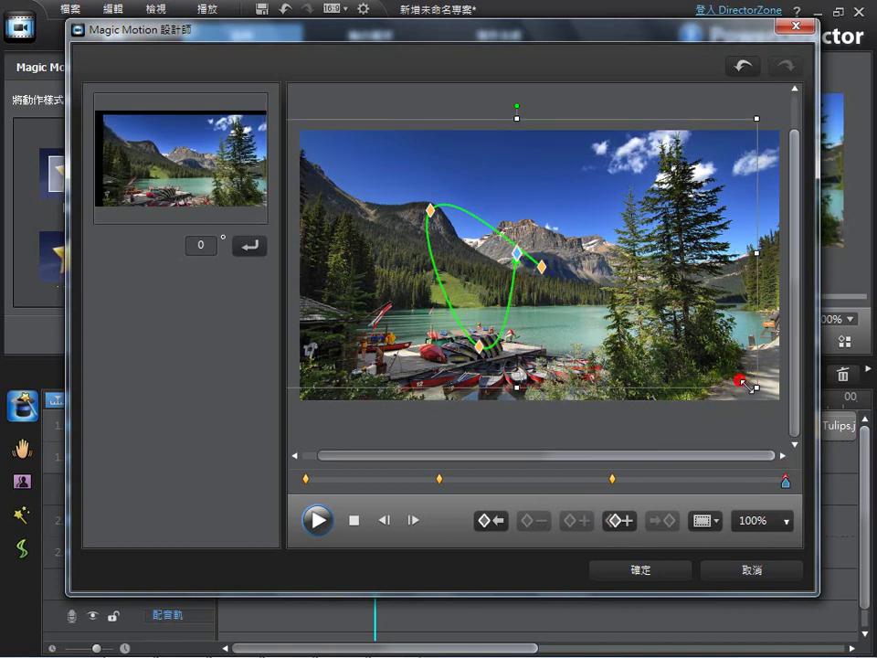
left_click_drag(520, 251, 540, 266)
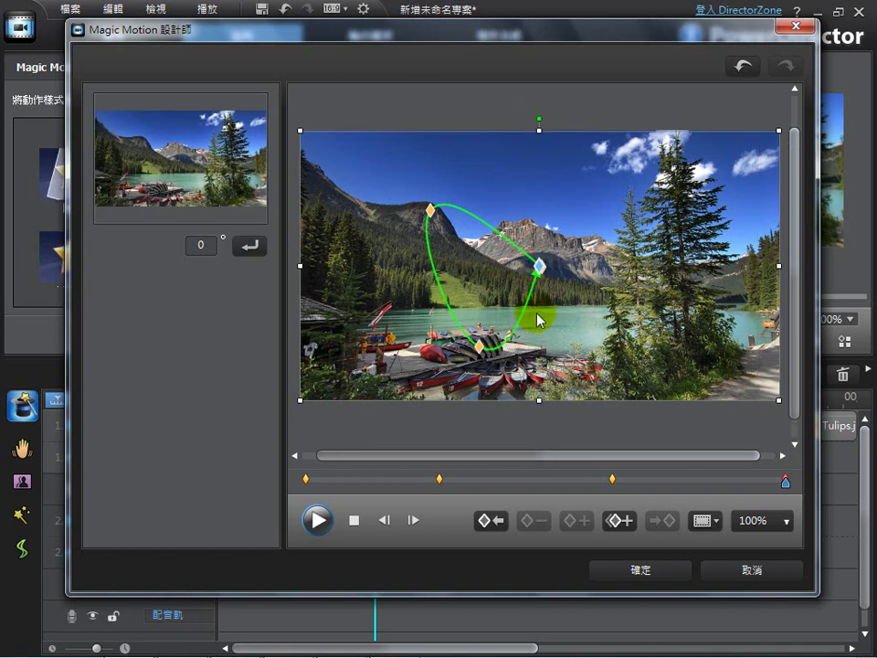
left_click(316, 520)
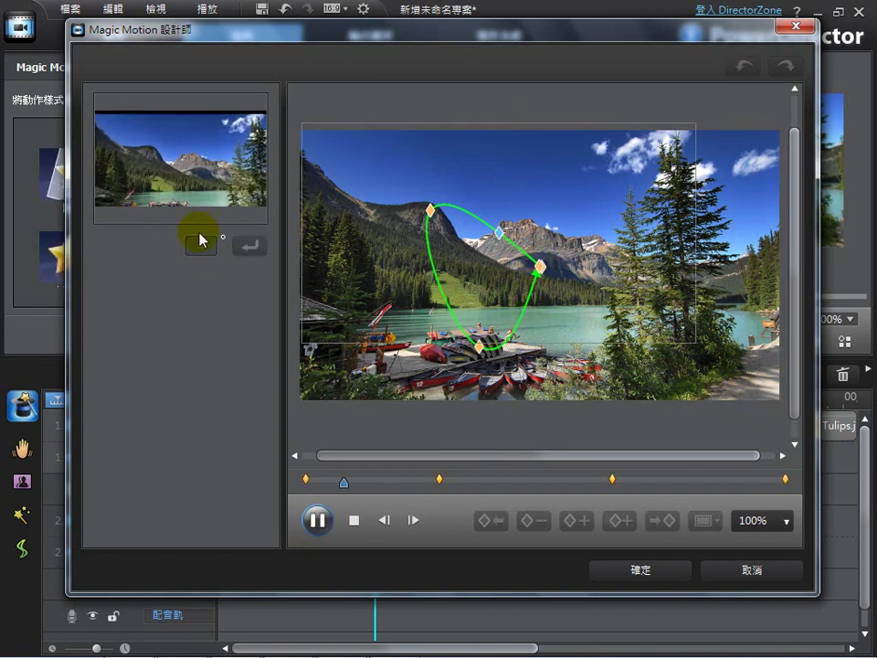